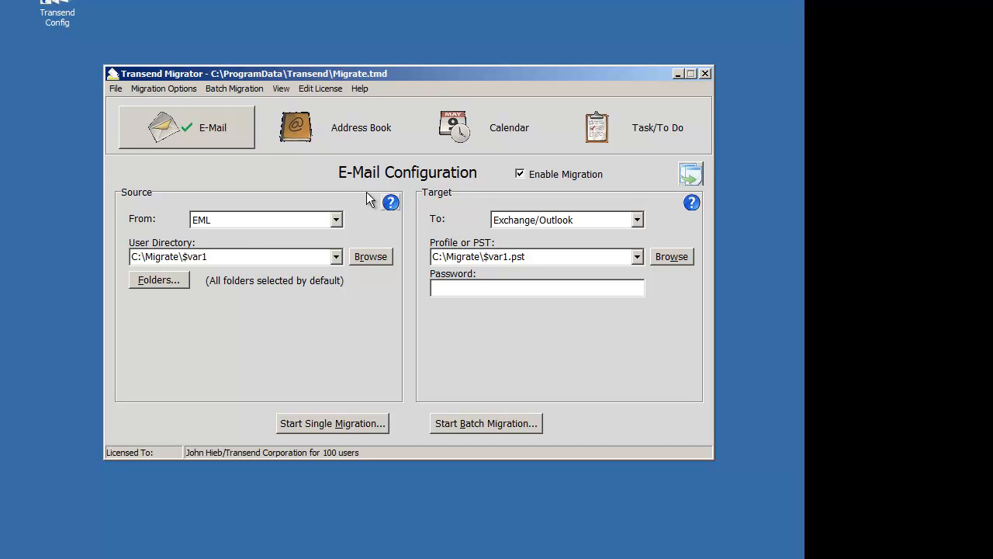
click(118, 88)
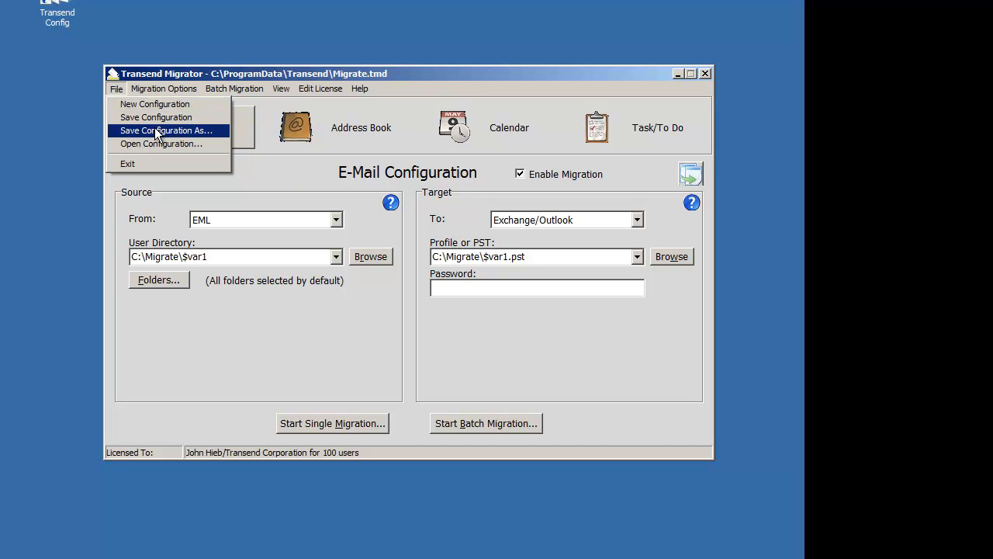
click(424, 84)
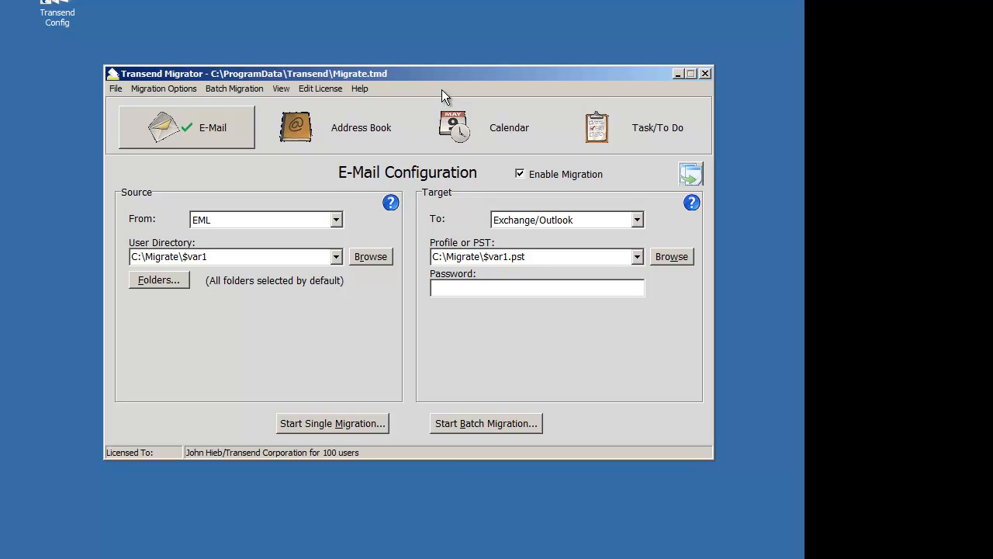
- Look for existing migration reports in the Transend data folder and close the file browser without opening one
click(280, 88)
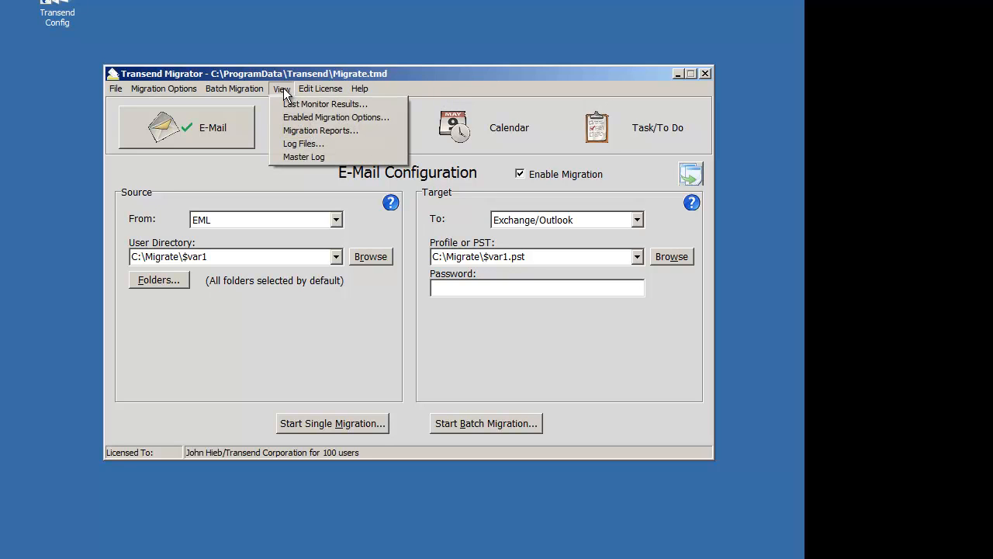
click(310, 130)
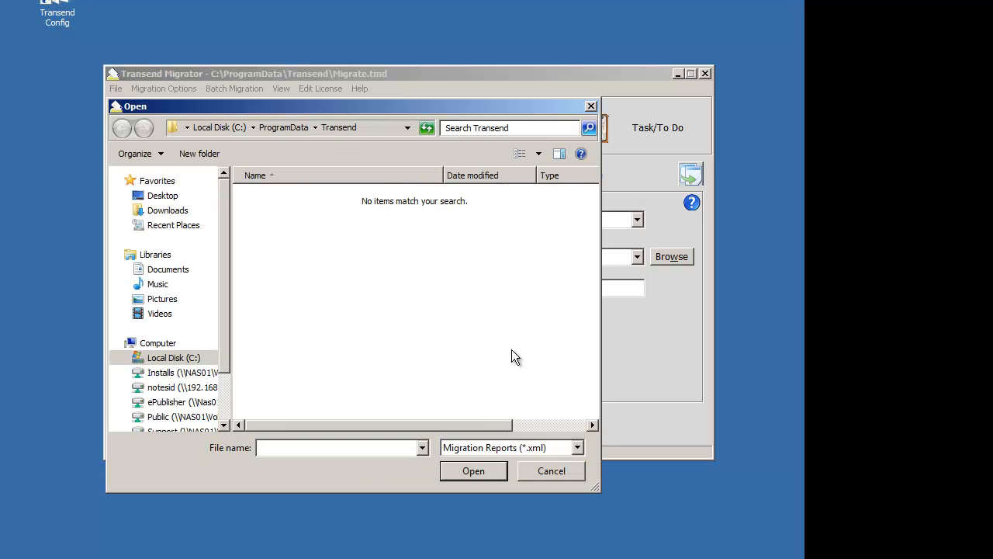
click(564, 468)
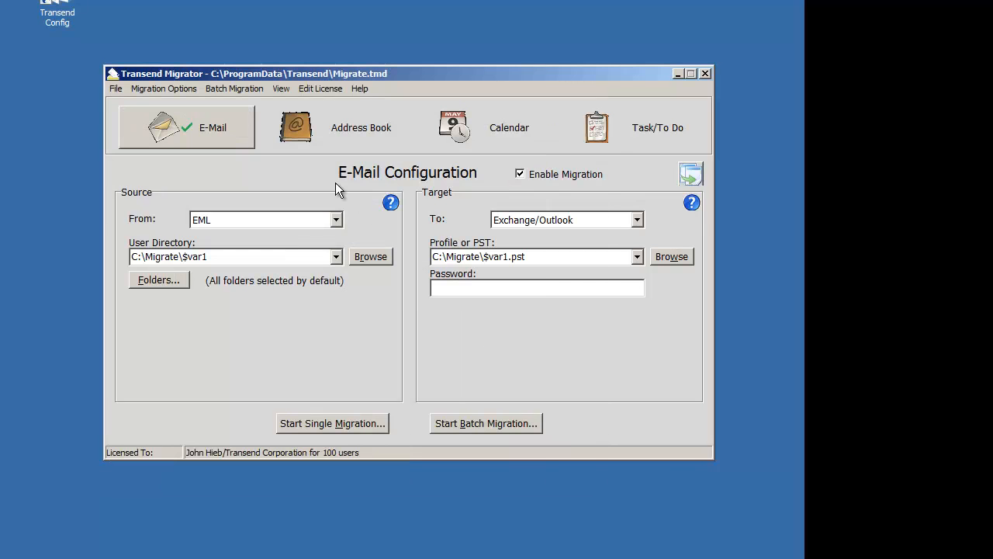
click(277, 90)
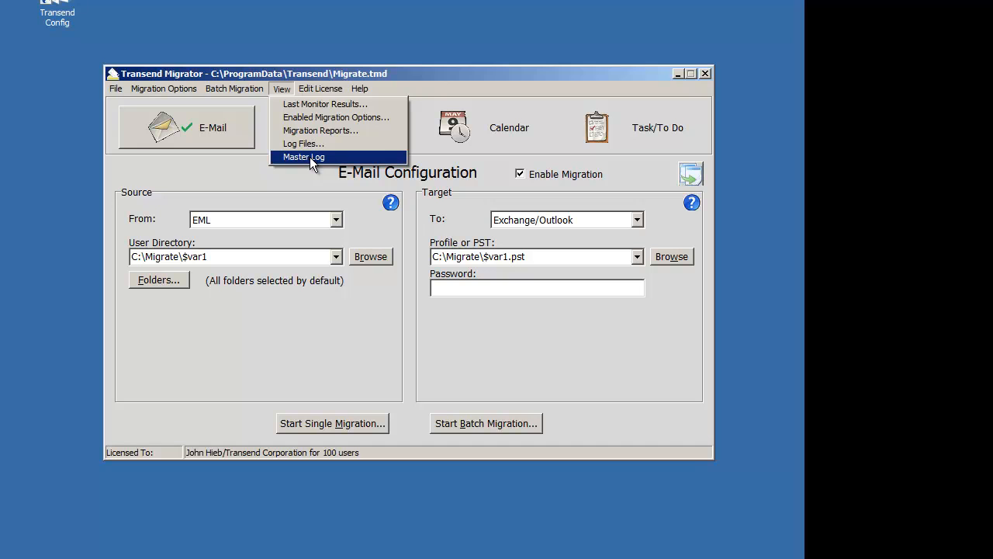
click(454, 84)
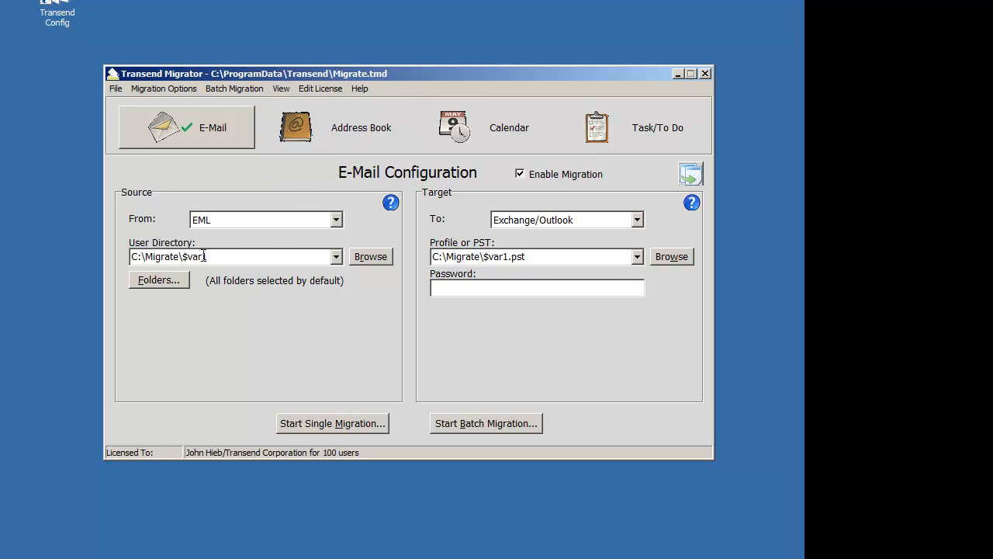
- Review the batch migration setup and close it without making changes
click(233, 88)
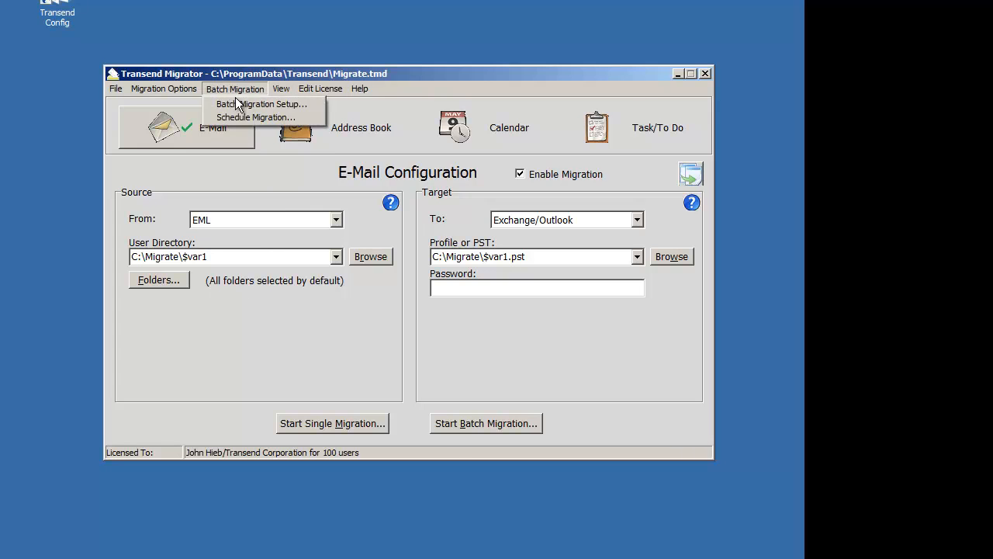
click(256, 102)
click(598, 113)
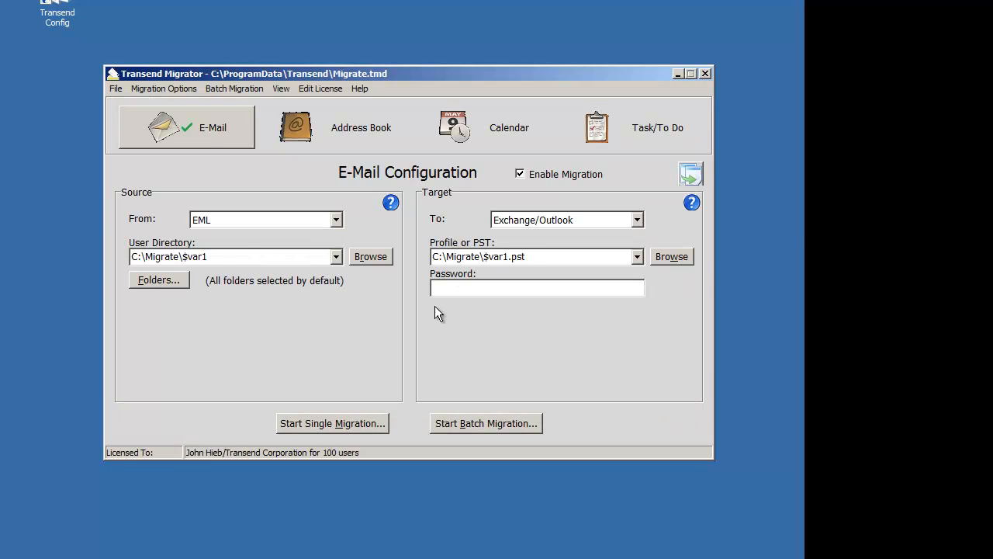
- Start the batch migration despite the unconfigured Address Book, Calendar and Task conversions, and raise the concurrent migrations to 3
click(464, 426)
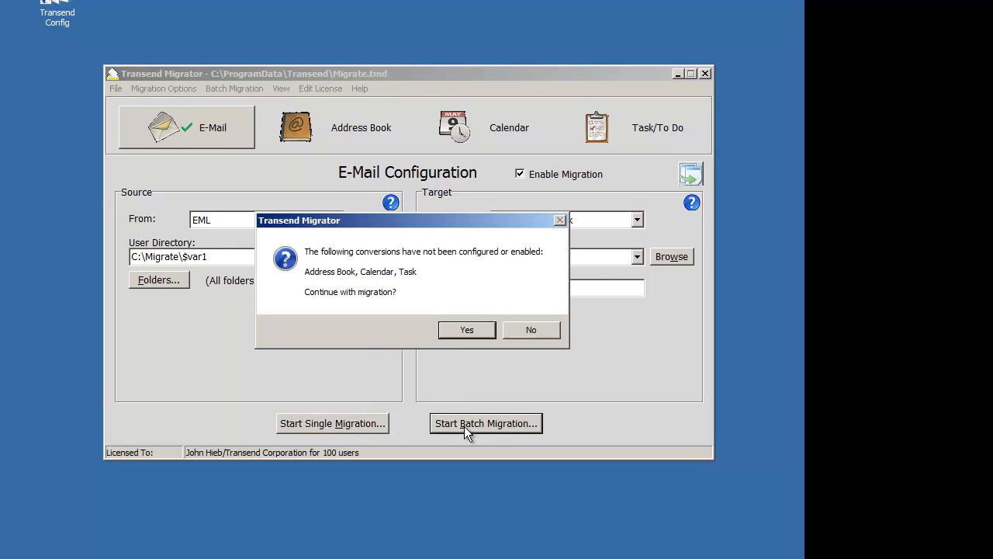
click(452, 329)
click(453, 318)
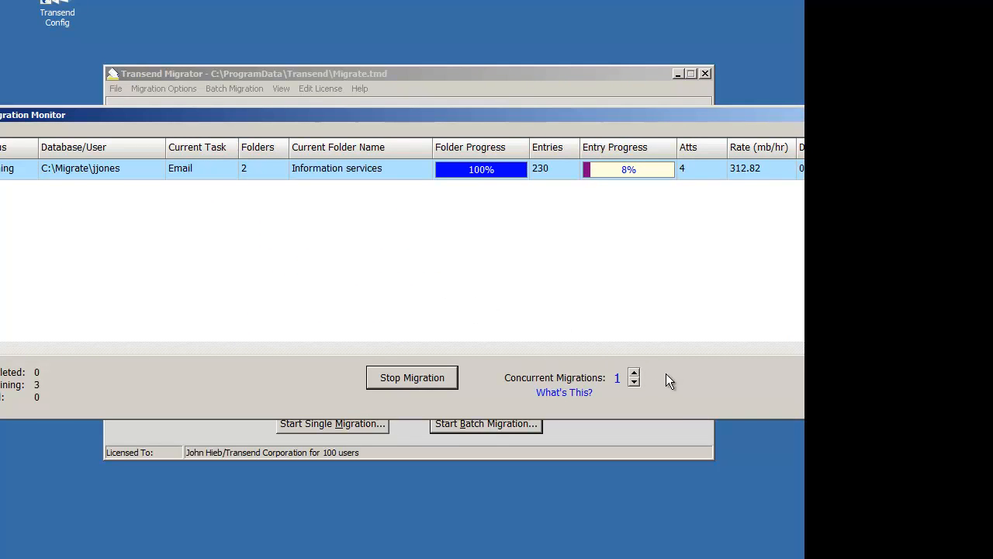
click(634, 374)
click(634, 373)
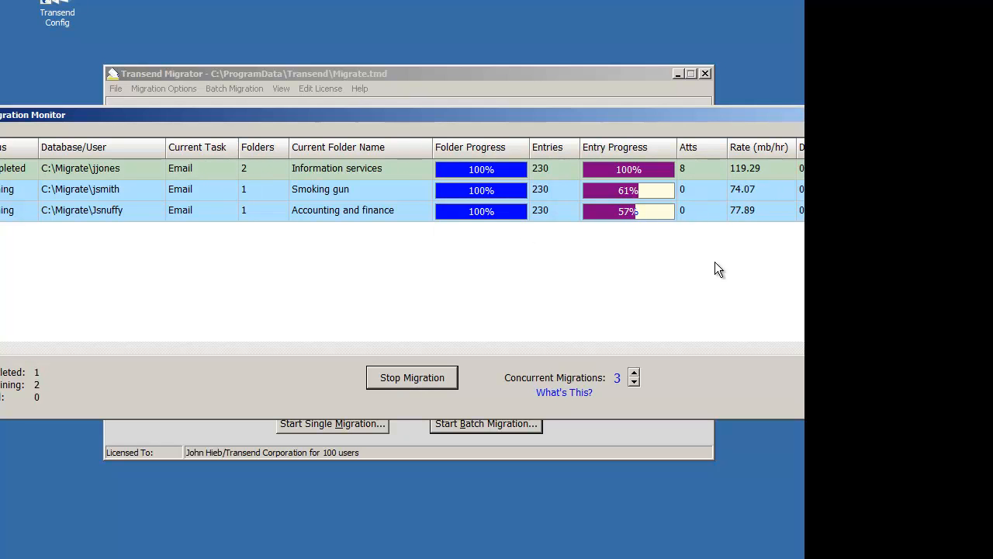
- Check the job durations in the migration monitor, and dismiss the completion report and the monitor once all jobs finish
click(767, 347)
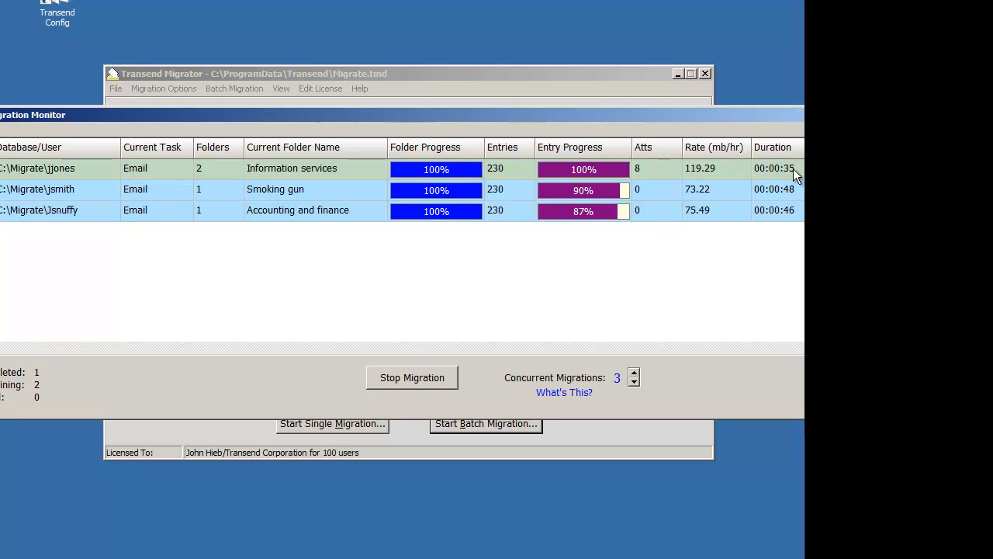
click(20, 355)
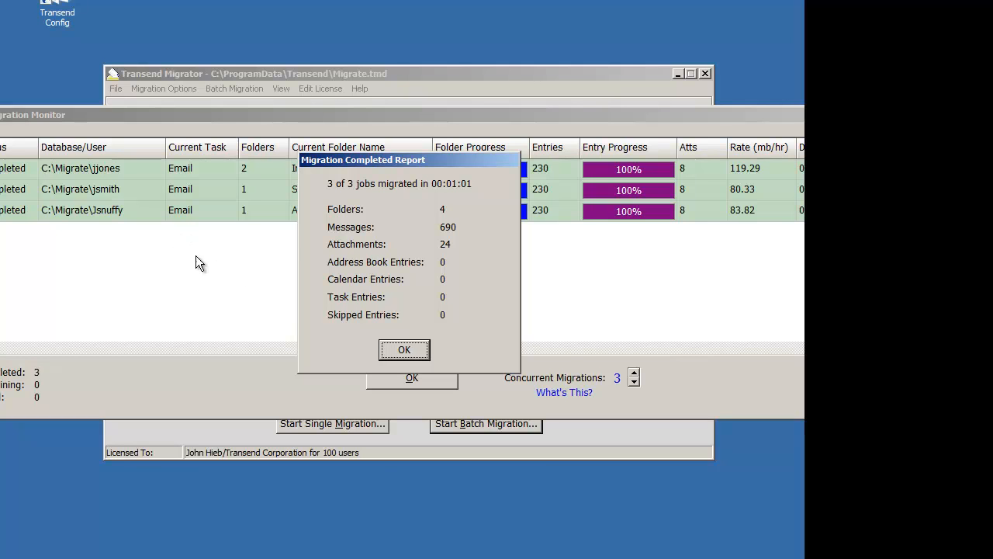
click(394, 351)
click(412, 377)
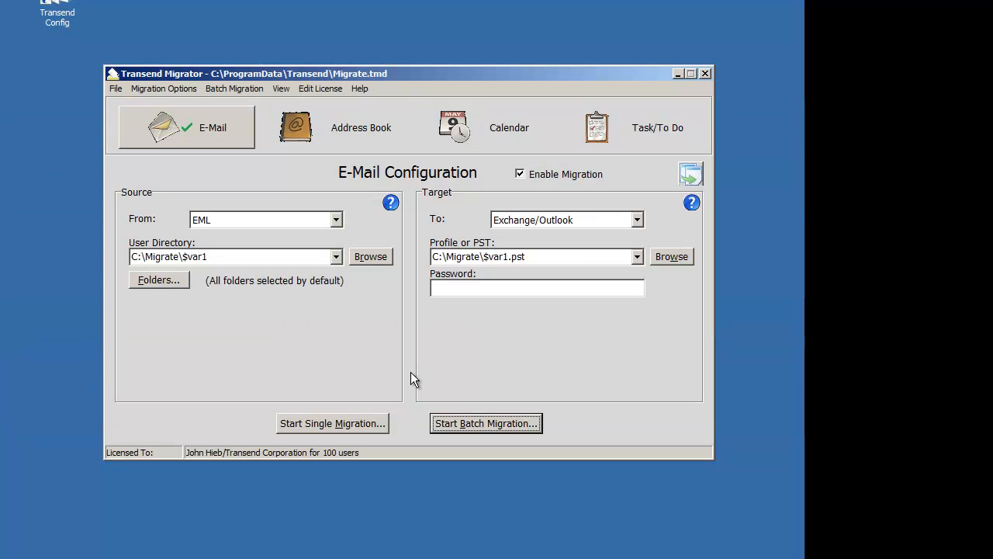
- Open the report file Migration Report 1.xml from the Migrate folder to review the batch results
click(281, 88)
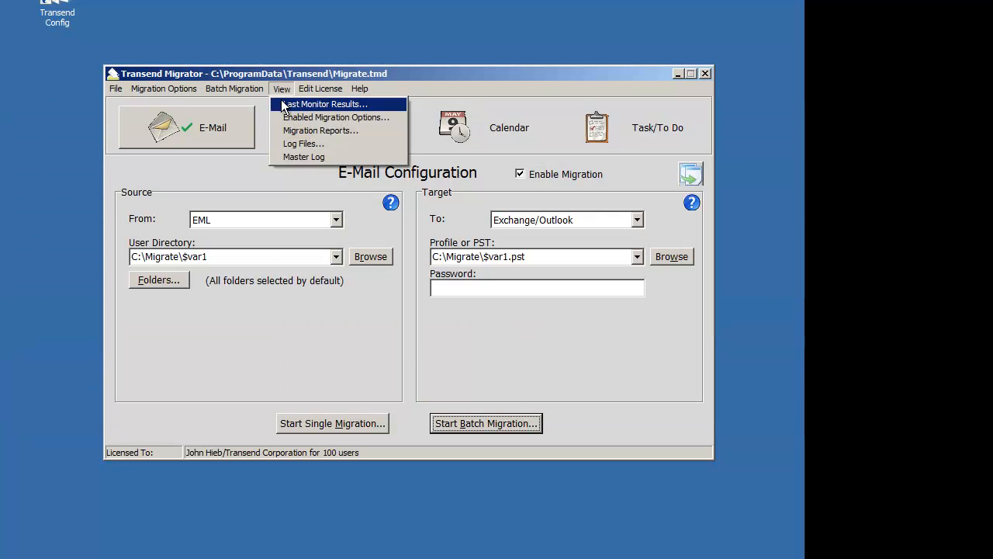
click(308, 132)
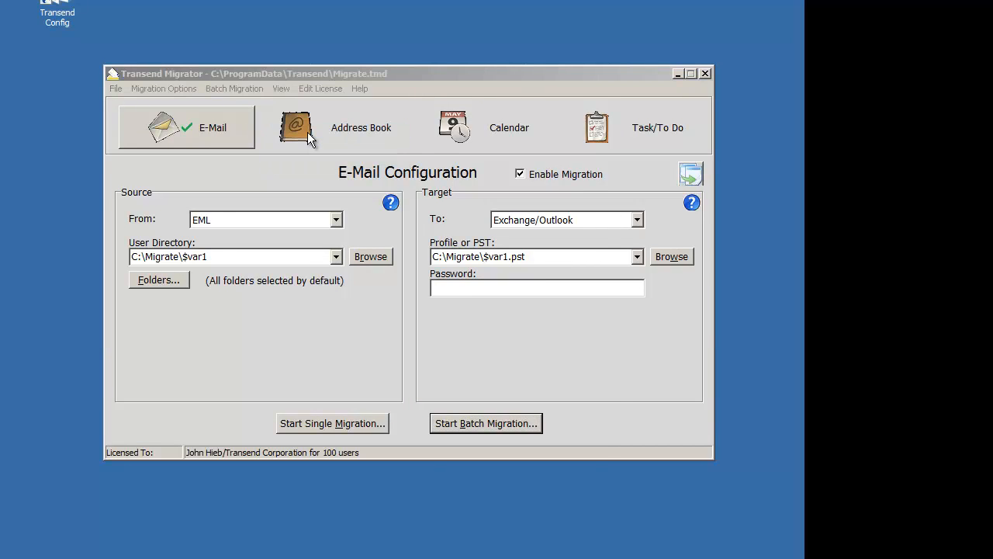
click(325, 203)
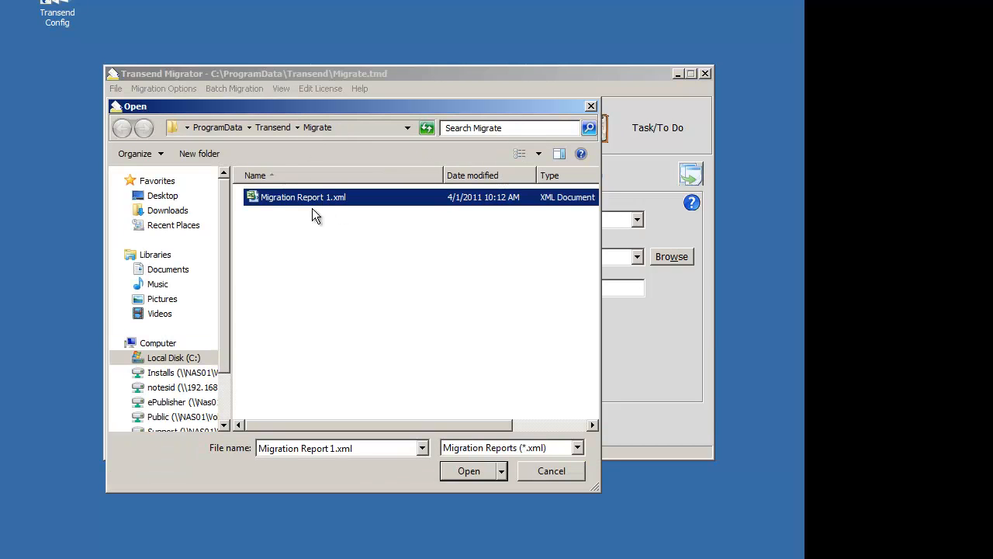
double_click(298, 198)
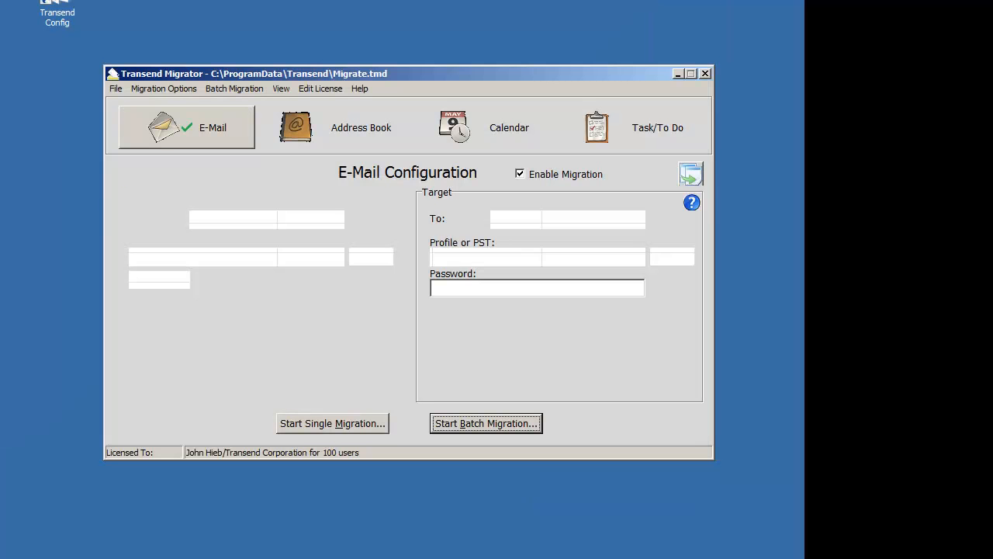
- View the master log tmlog.html in the browser and close it
click(277, 87)
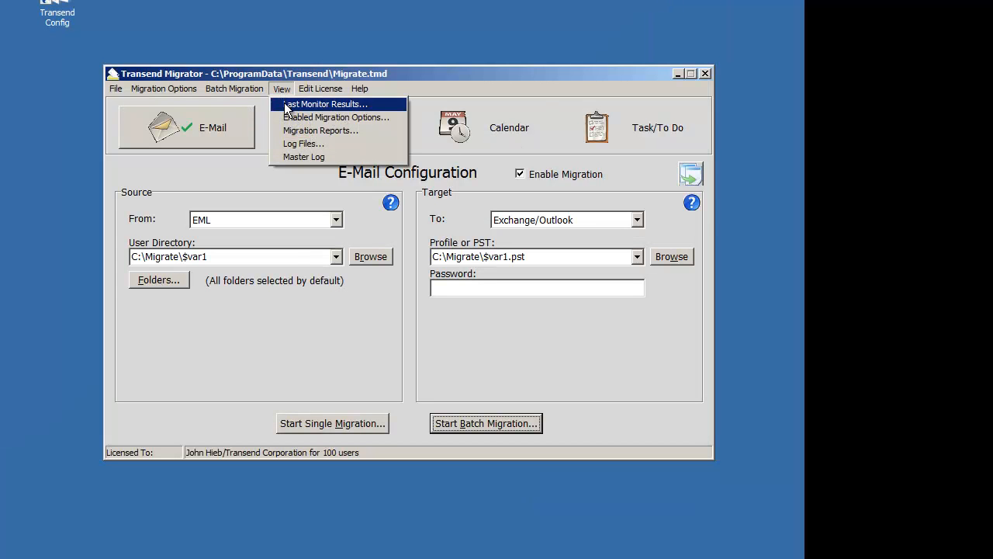
click(306, 144)
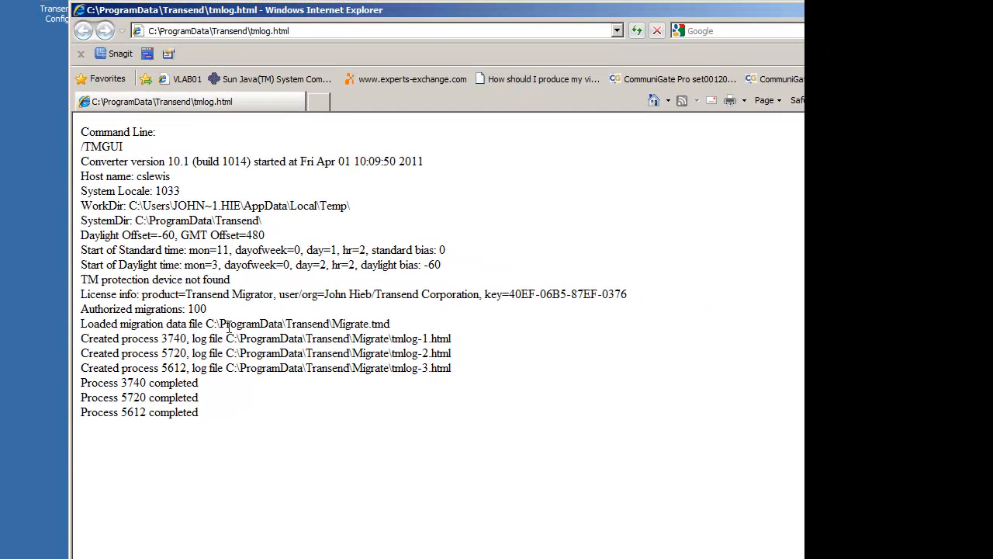
double_click(77, 8)
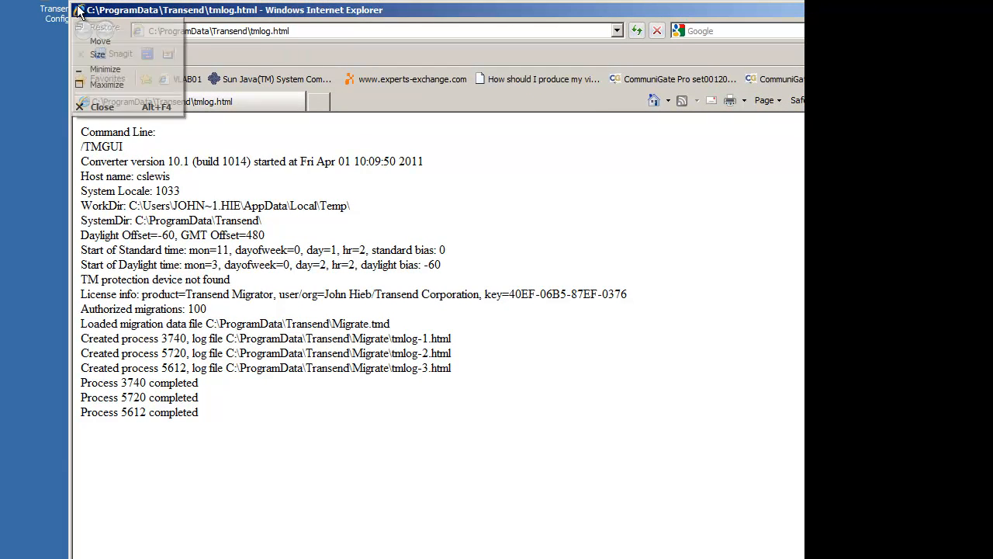
- Open the individual migration log tmlog-2.html from the log files in the Migrate folder
click(281, 85)
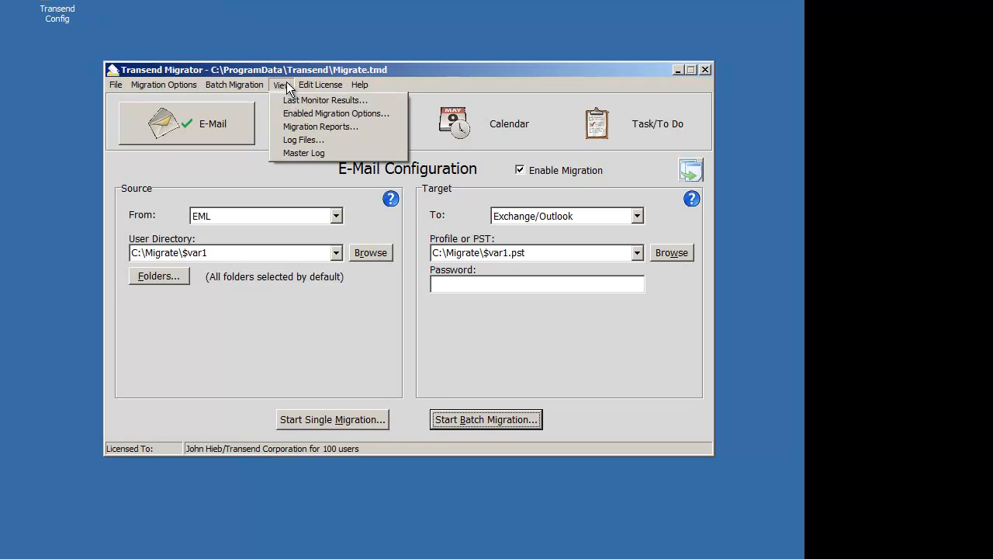
click(309, 141)
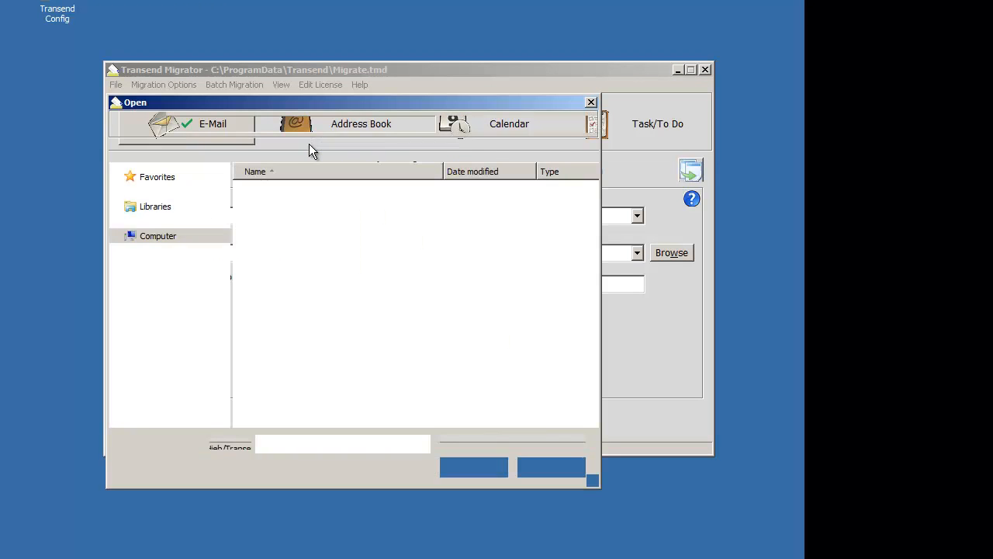
click(293, 198)
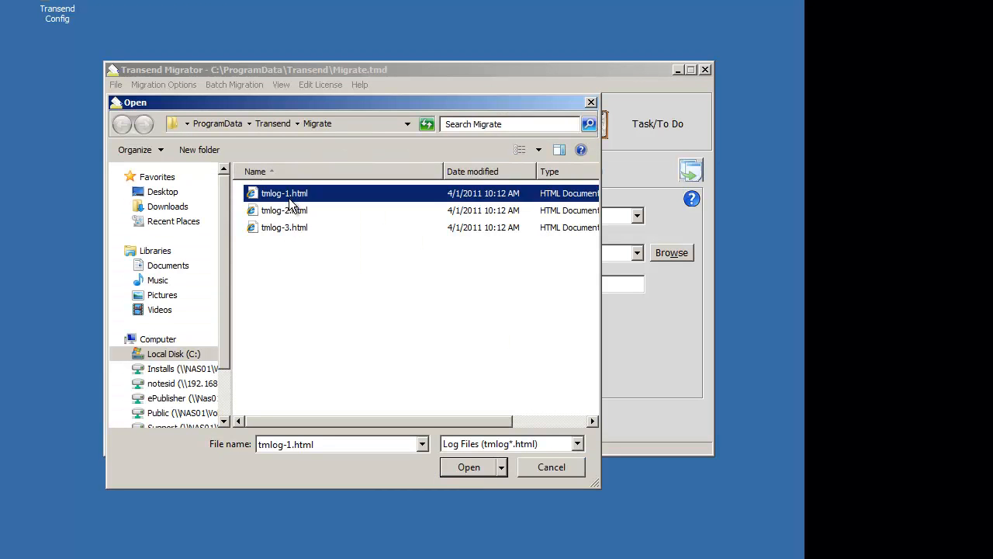
click(287, 213)
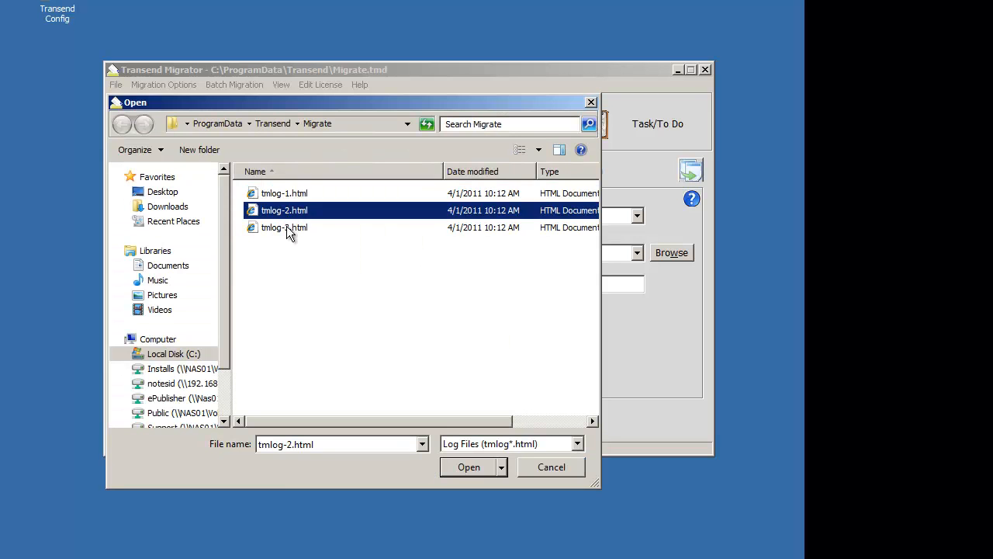
key(Down)
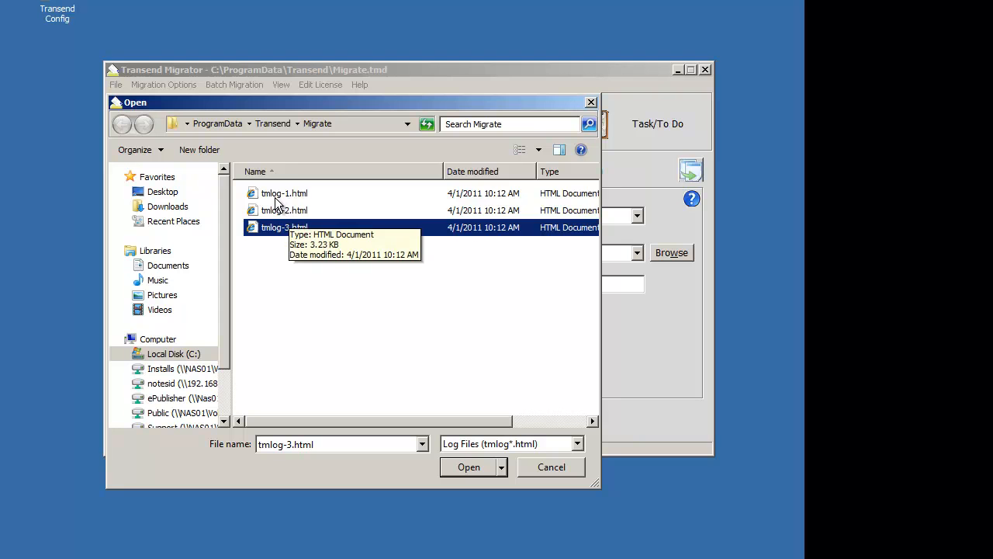
click(271, 194)
click(274, 212)
click(277, 231)
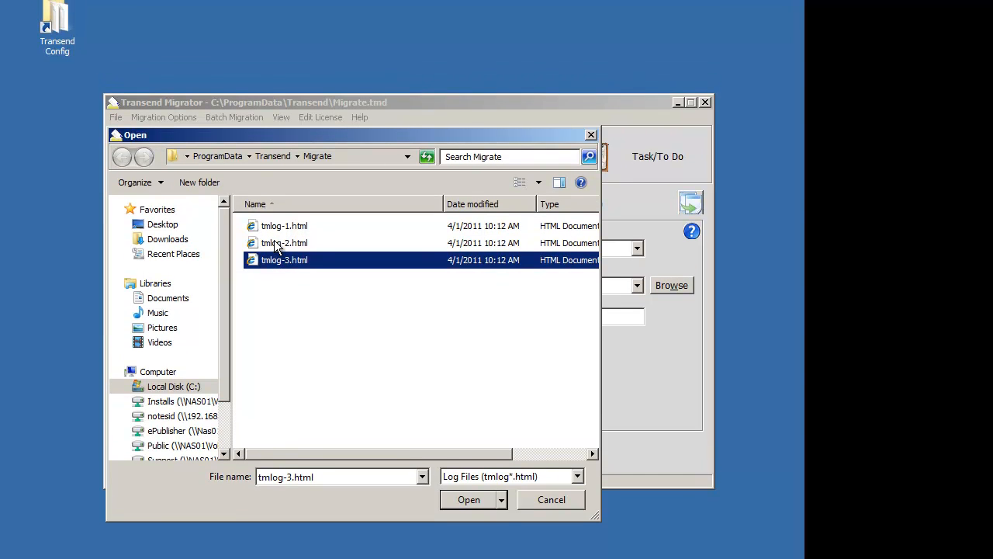
double_click(278, 231)
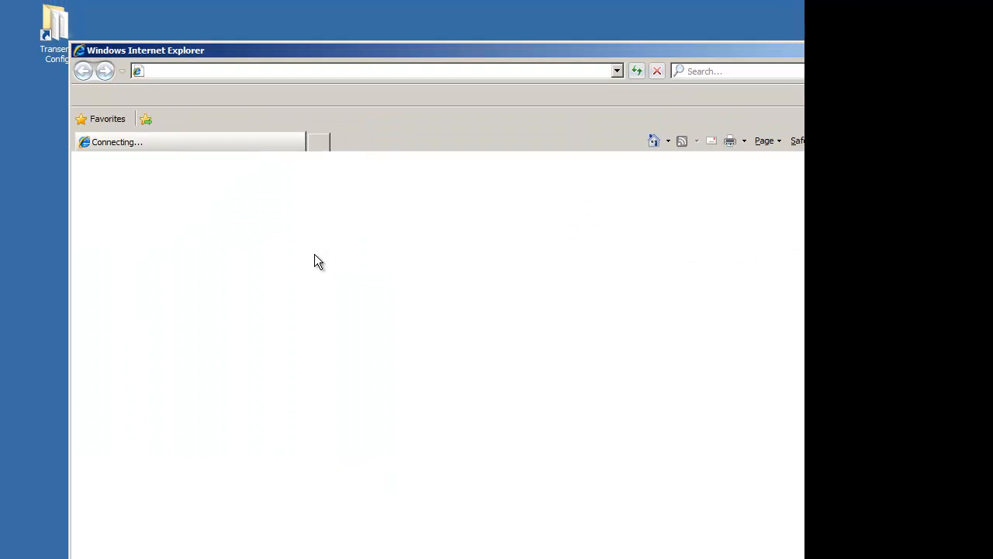
- Resize and reposition the tmlog-2.html window to fit the screen, read the log to its end and close it
drag(71, 43, 275, 185)
drag(464, 190, 265, 21)
drag(690, 194, 668, 417)
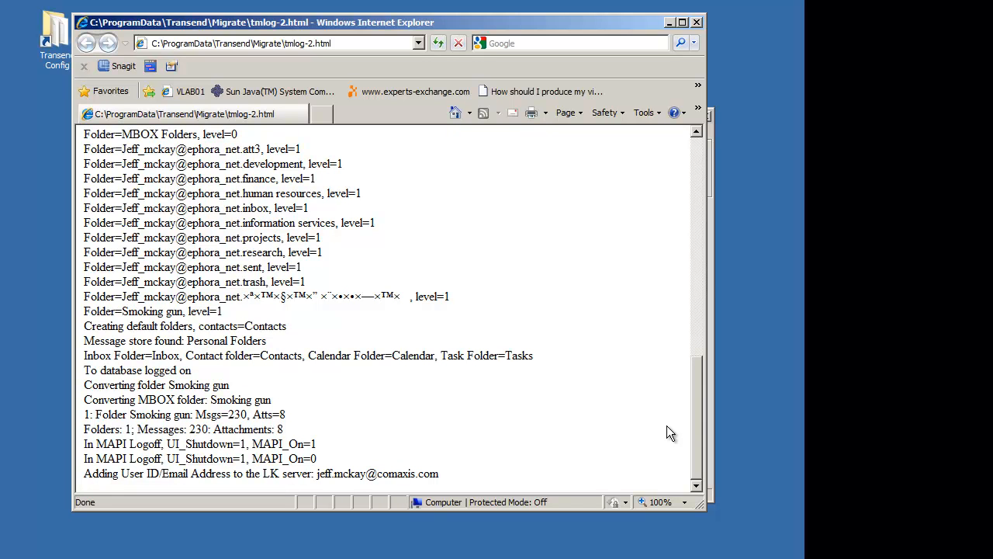
click(697, 23)
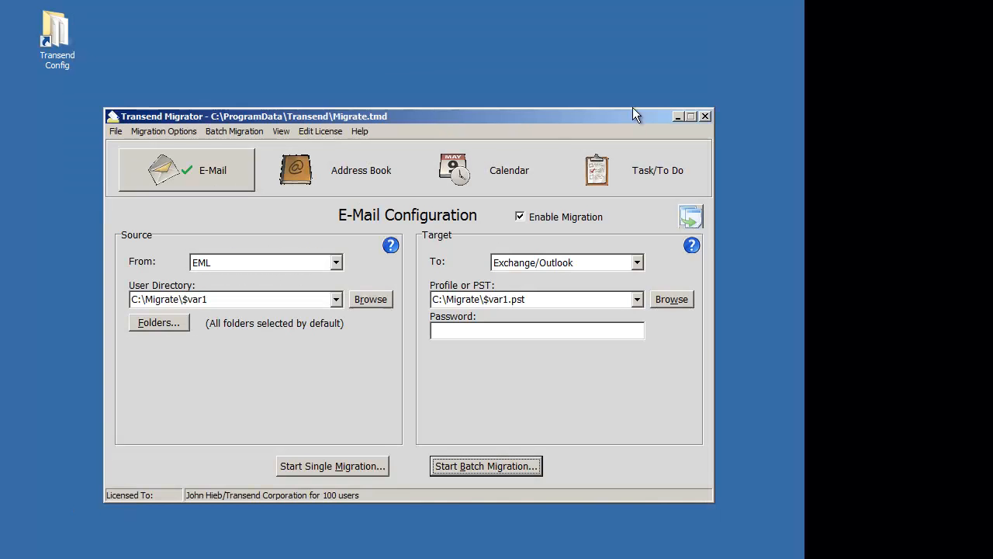
- Examine the Logging/Reporting entries under General in the custom migration options, and close the options without changing any
click(177, 132)
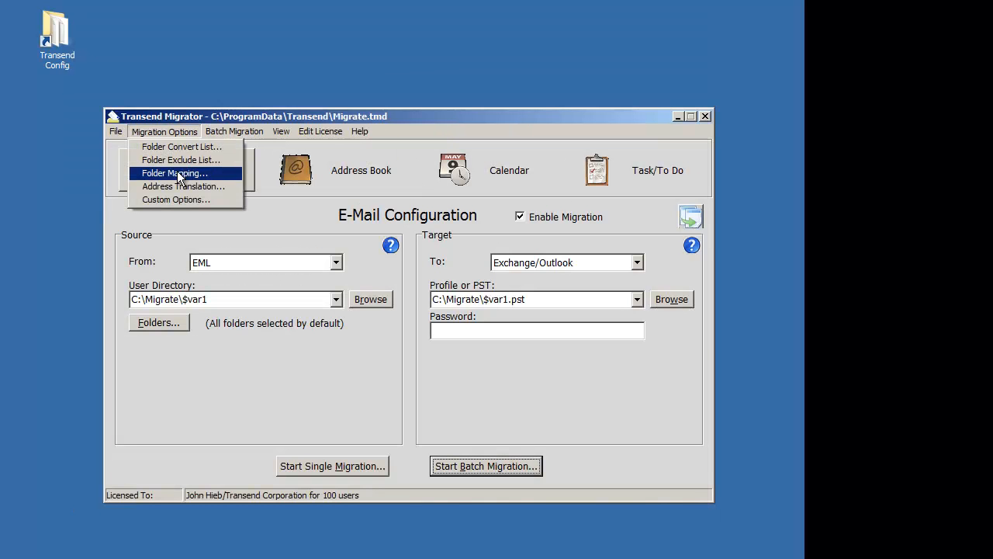
click(182, 199)
click(168, 187)
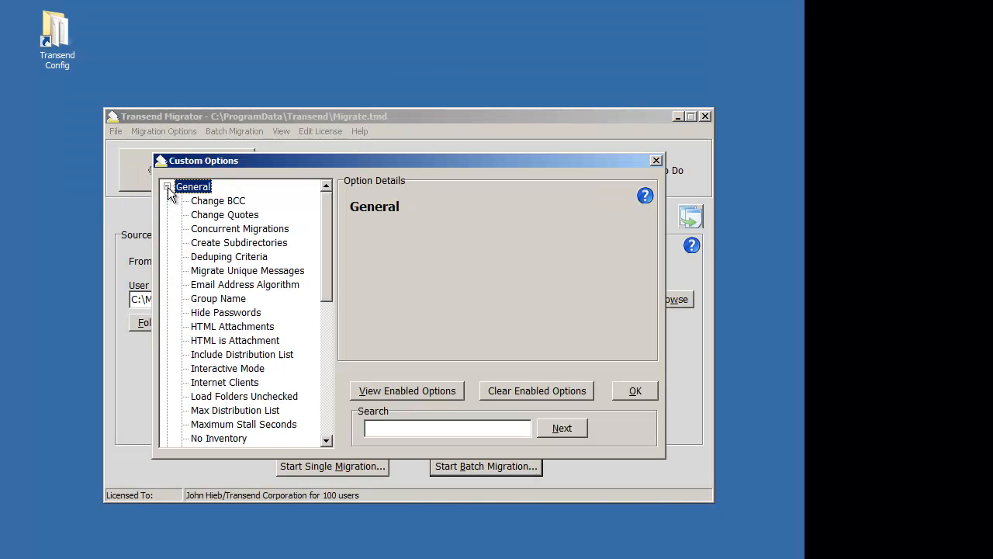
scroll(327, 246, down, 1)
drag(326, 247, 316, 349)
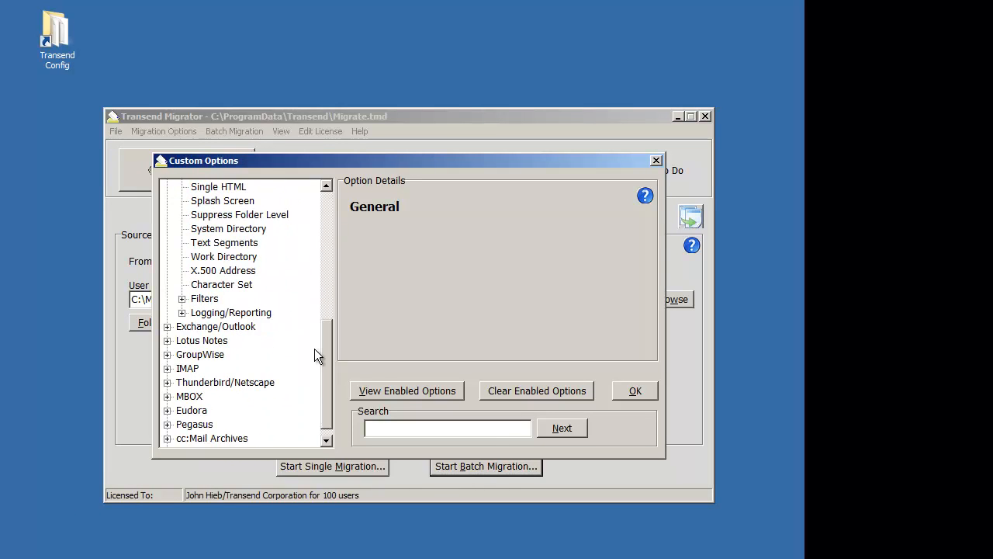
click(182, 312)
drag(332, 304, 328, 332)
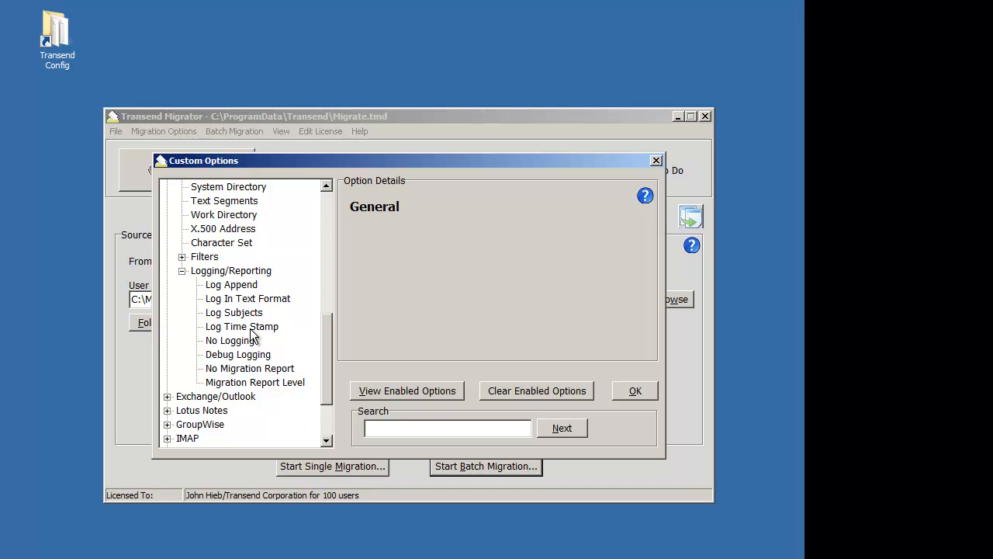
click(627, 393)
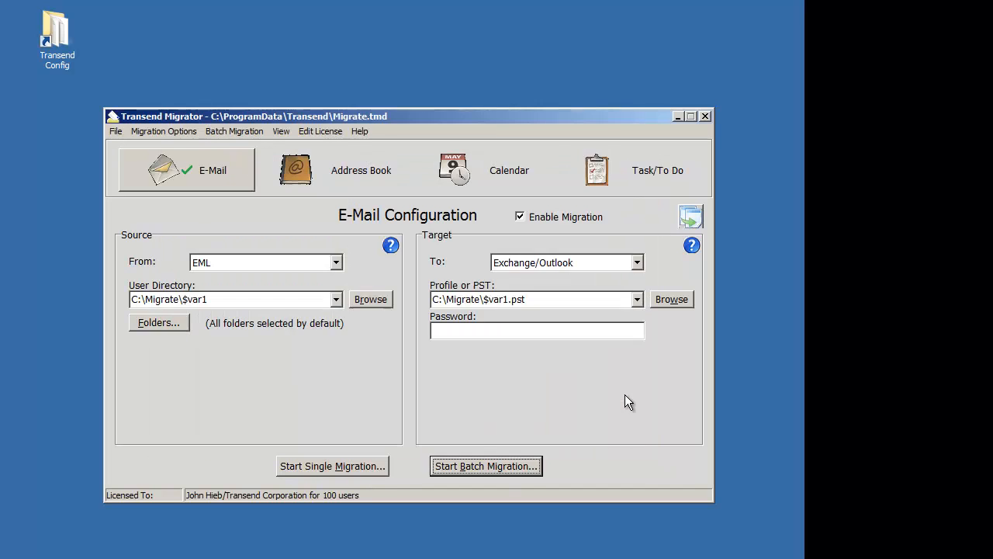